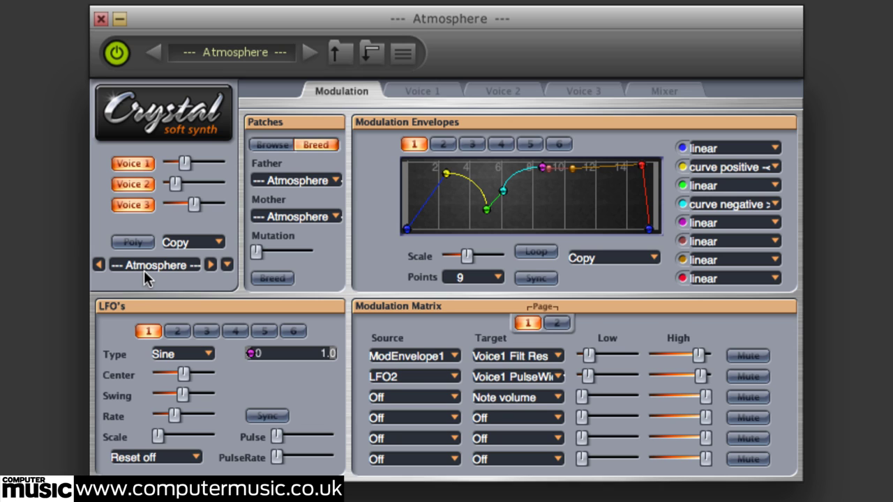
Step through the Voice 1, Voice 2, Voice 3 and Mixer pages, ending back on Voice 3.
left_click(440, 93)
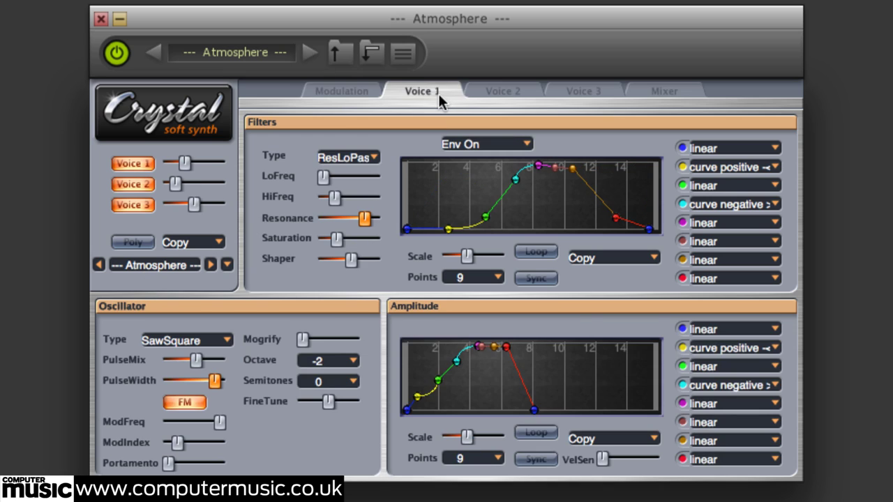
left_click(515, 92)
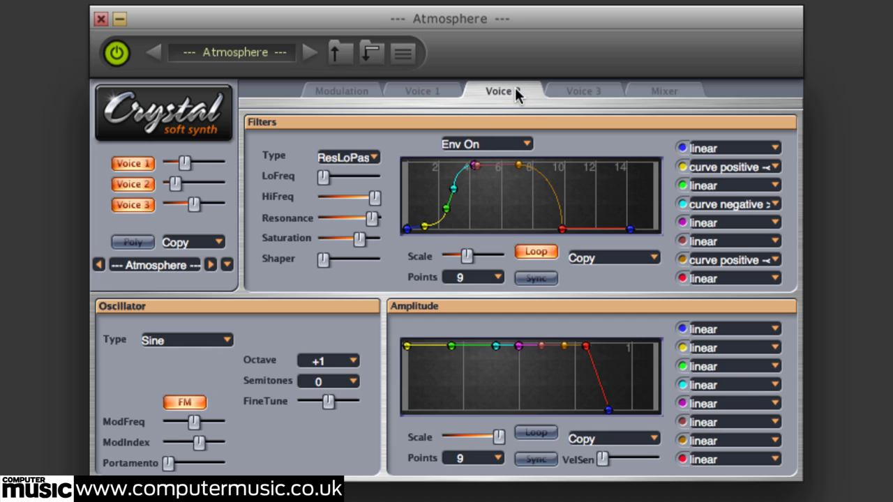
left_click(597, 92)
left_click(668, 94)
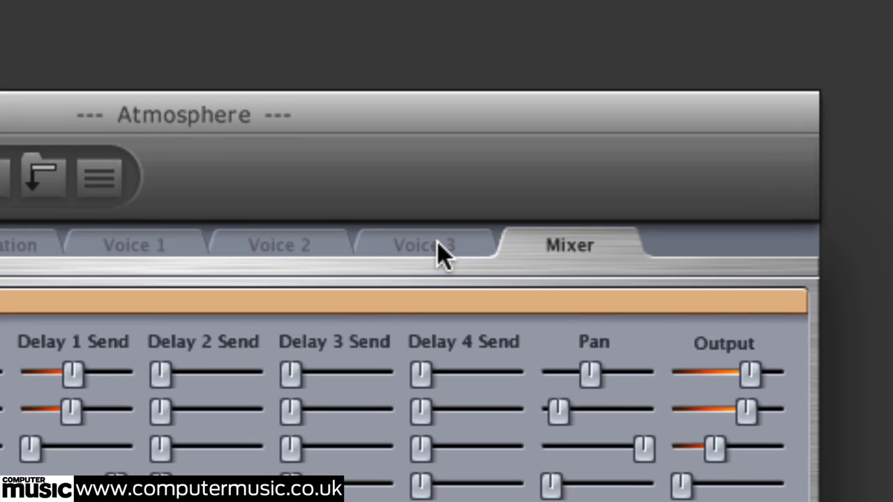
left_click(592, 93)
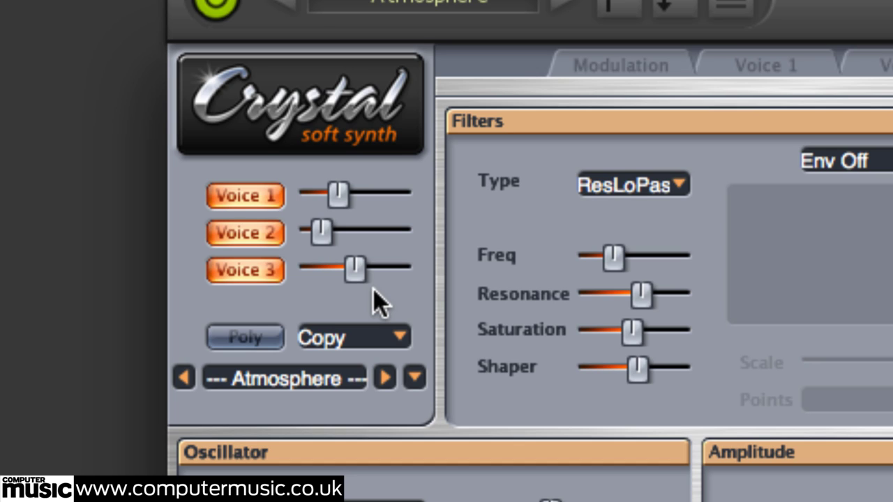
Switch off Voice 1 and Voice 2.
left_click(262, 198)
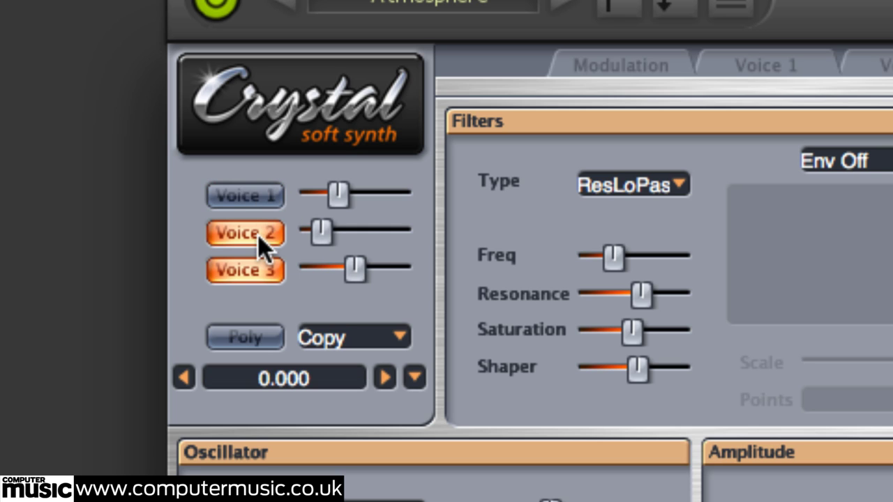
left_click(262, 238)
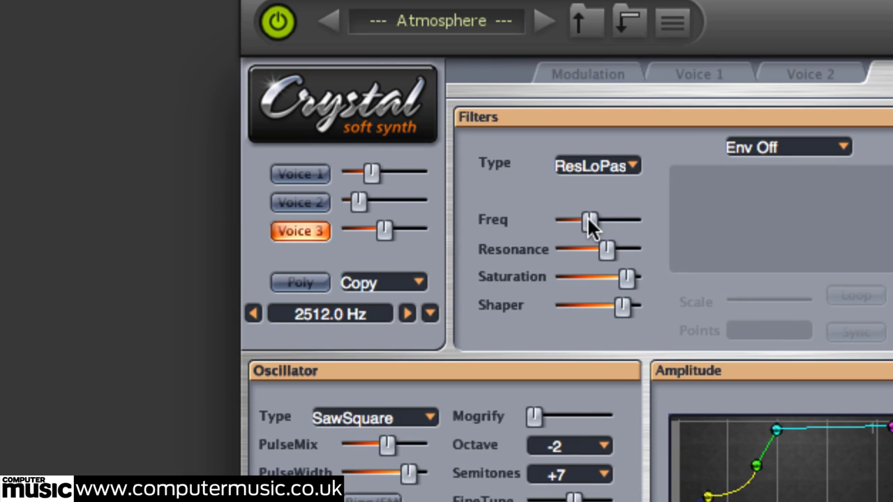
Enable Poly mode and raise it from Poly 12 to Poly 24.
left_click(309, 281)
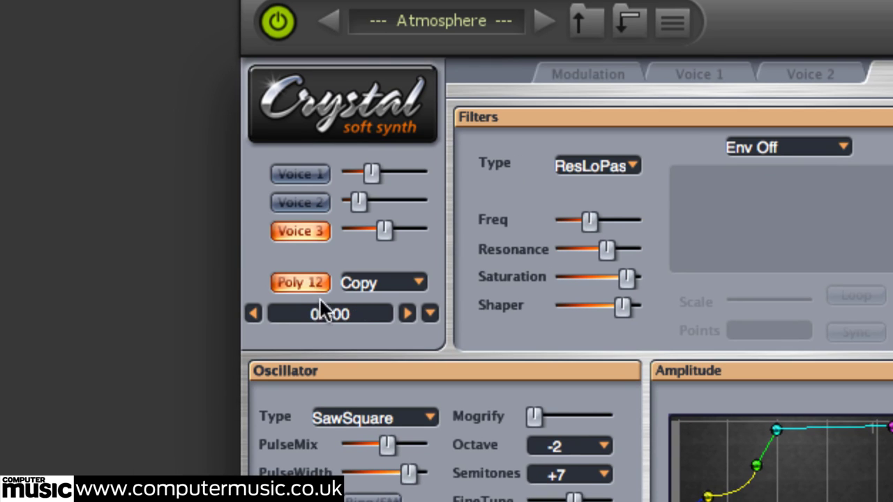
left_click(314, 281)
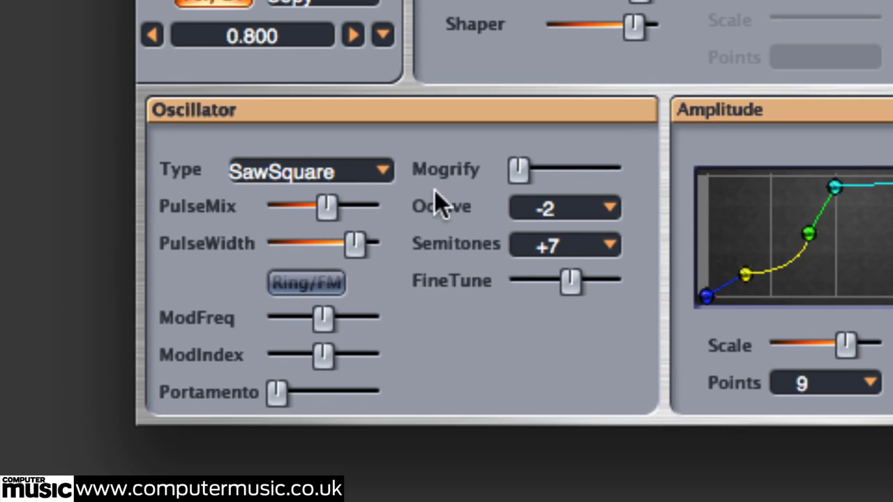
Set Voice 3's oscillator to the Sampled Vox wave at octave 0.
left_click(375, 170)
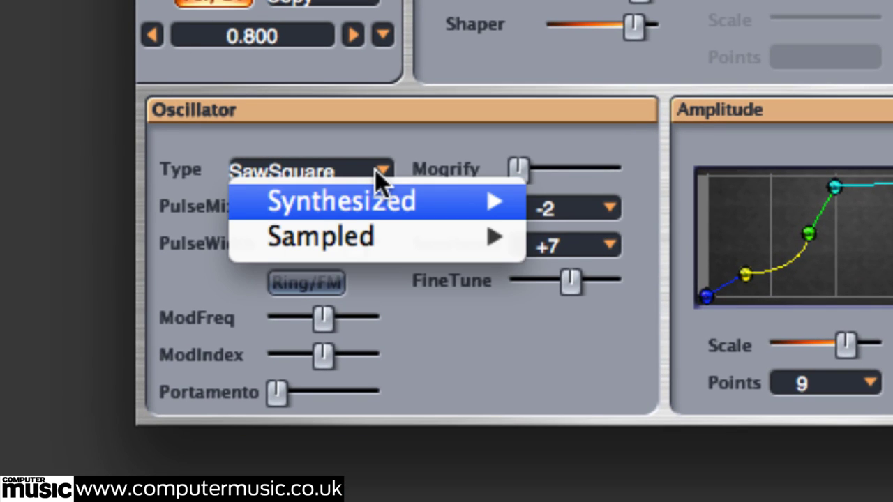
mouse_move(374, 235)
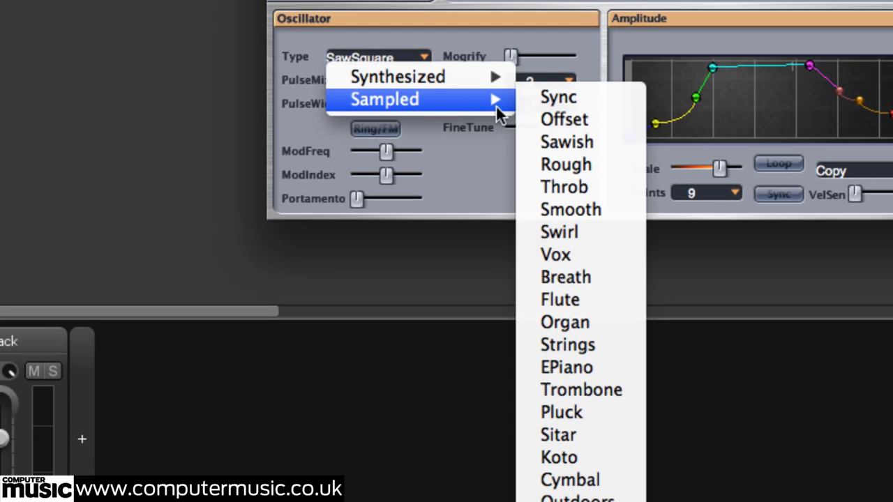
left_click(558, 251)
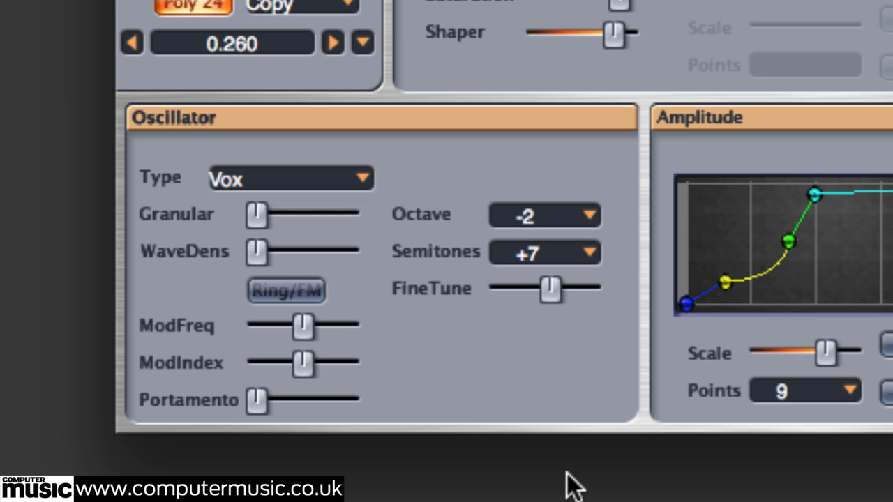
left_click(590, 217)
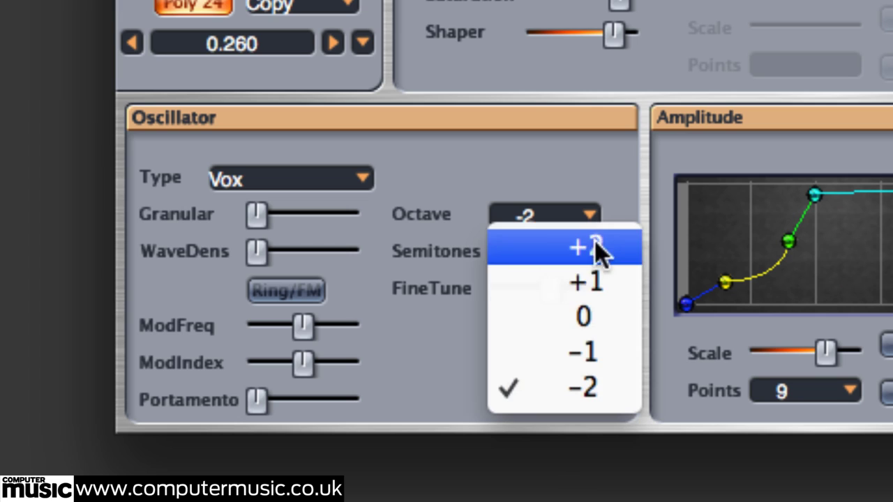
left_click(600, 303)
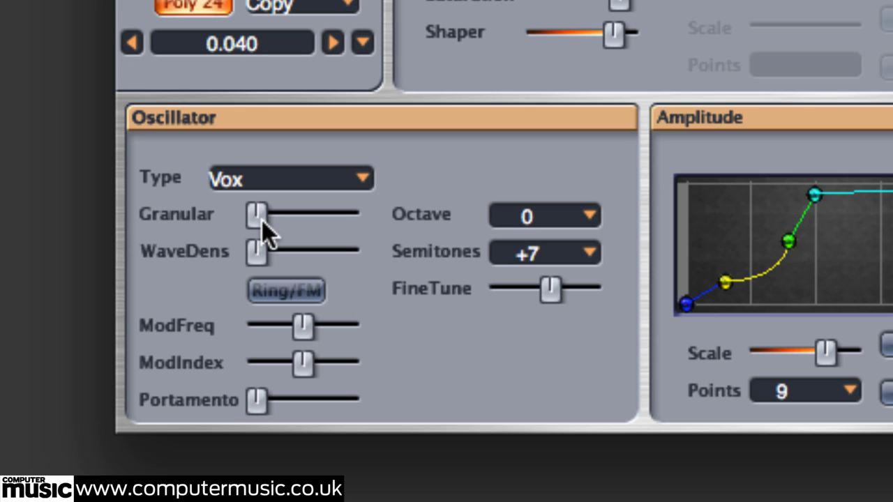
Drag the Vox oscillator's Granular slider up to 0.340.
left_click_drag(261, 220, 287, 245)
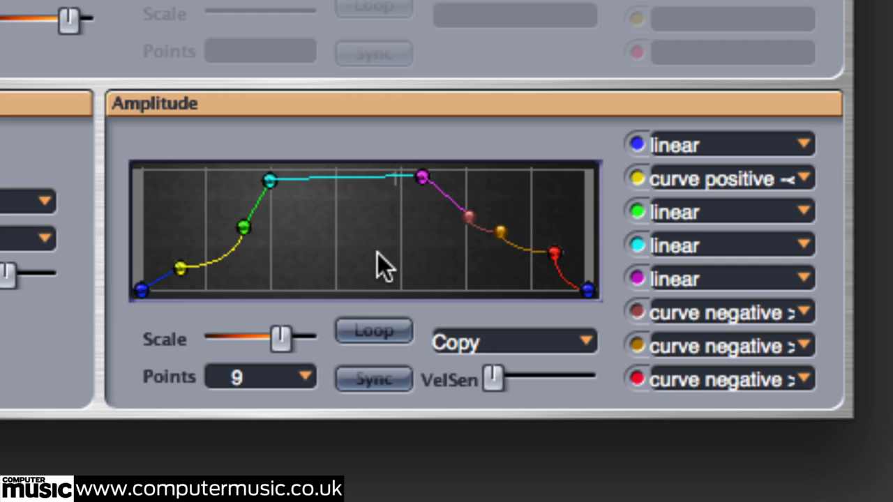
Raise the yellow, pink and red envelope points to peaks; drop green, magenta and orange to zero.
left_click_drag(180, 264, 136, 184)
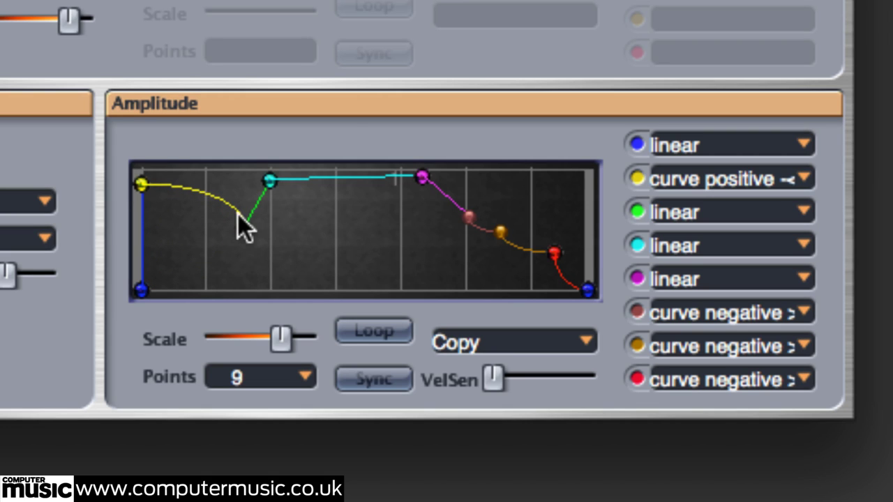
left_click_drag(244, 225, 249, 279)
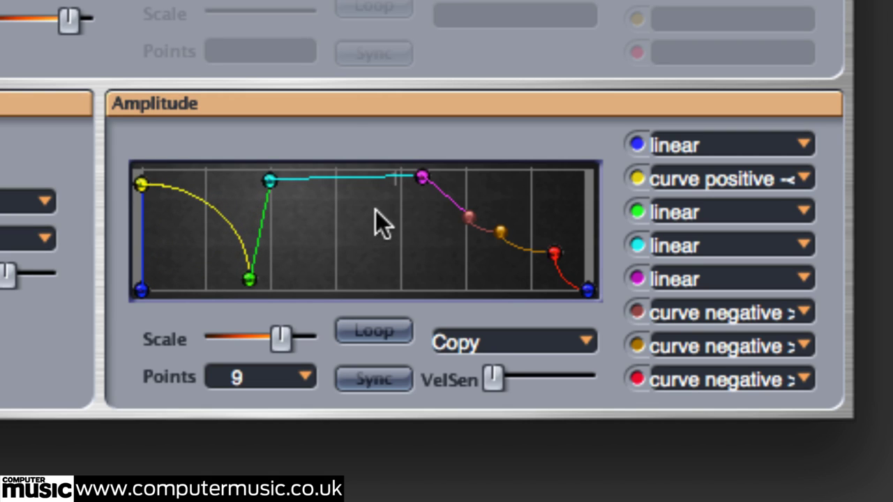
left_click_drag(423, 178, 392, 286)
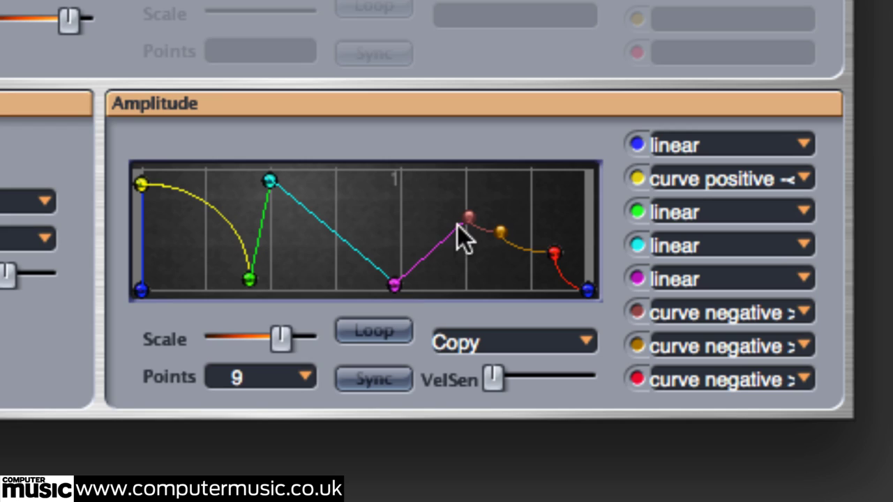
left_click_drag(464, 213, 375, 174)
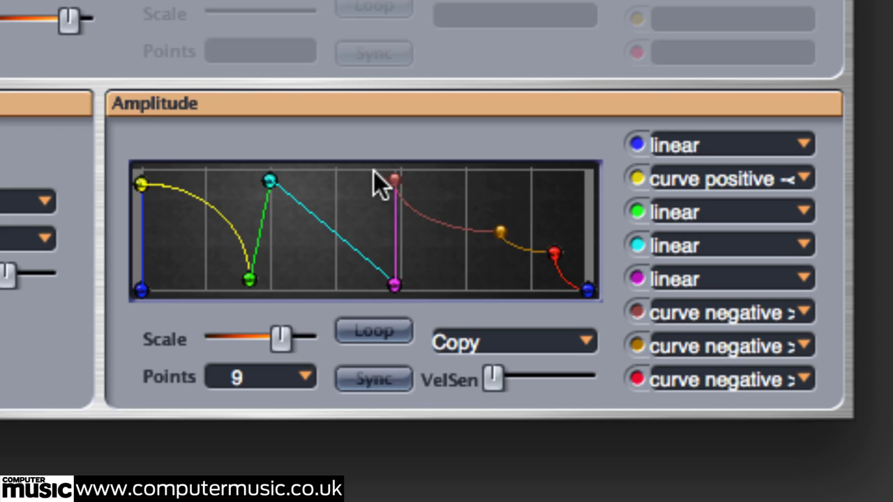
left_click_drag(499, 231, 503, 287)
left_click_drag(553, 255, 512, 185)
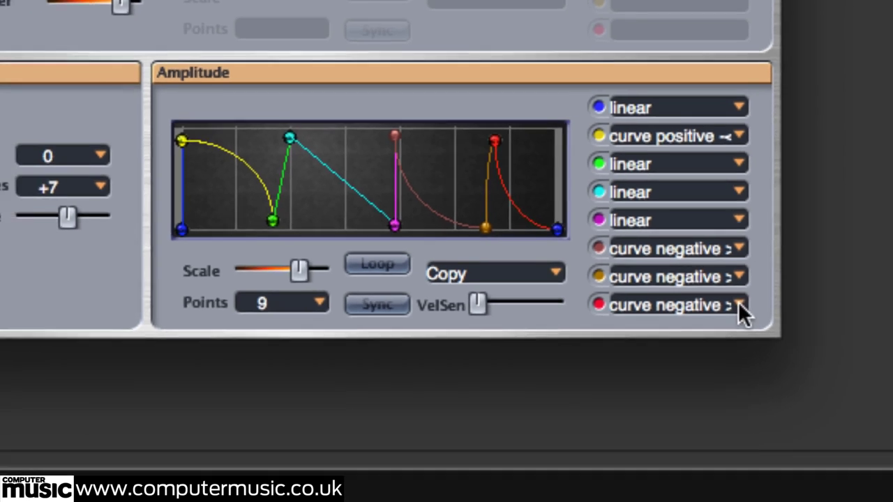
Make the red and yellow envelope segments linear and turn on Amplitude Loop.
left_click(802, 379)
left_click(633, 195)
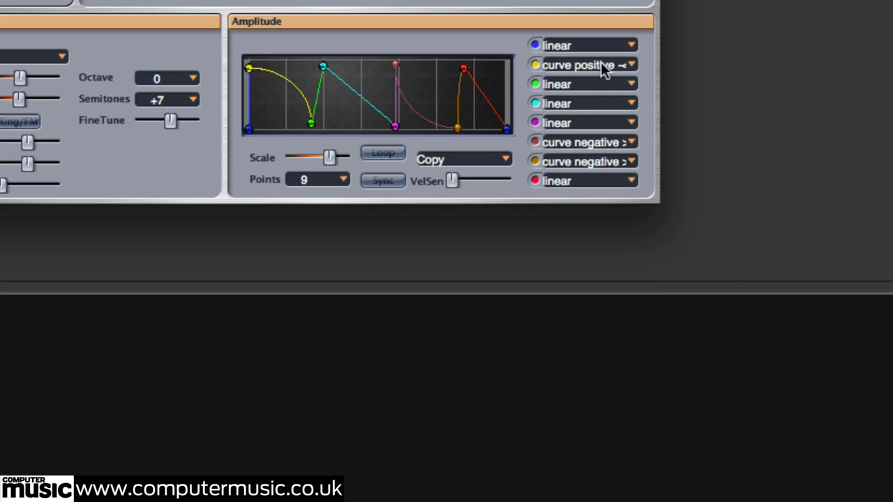
left_click(628, 66)
left_click(628, 81)
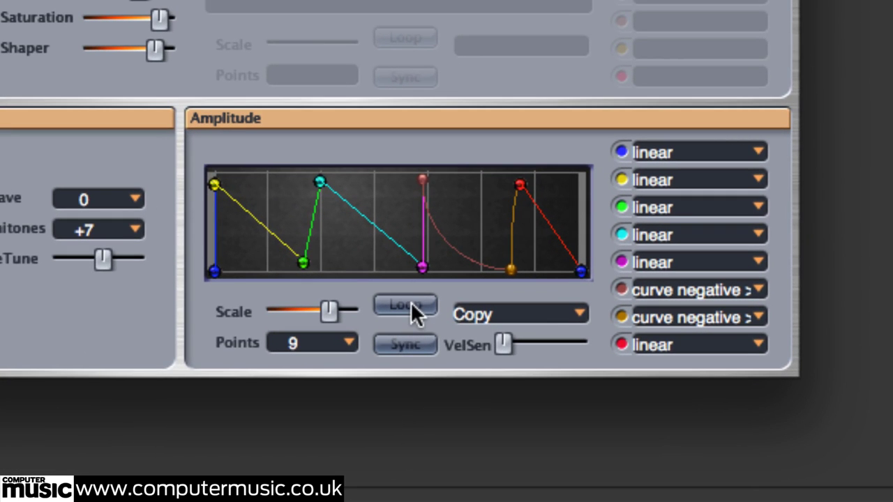
left_click(406, 306)
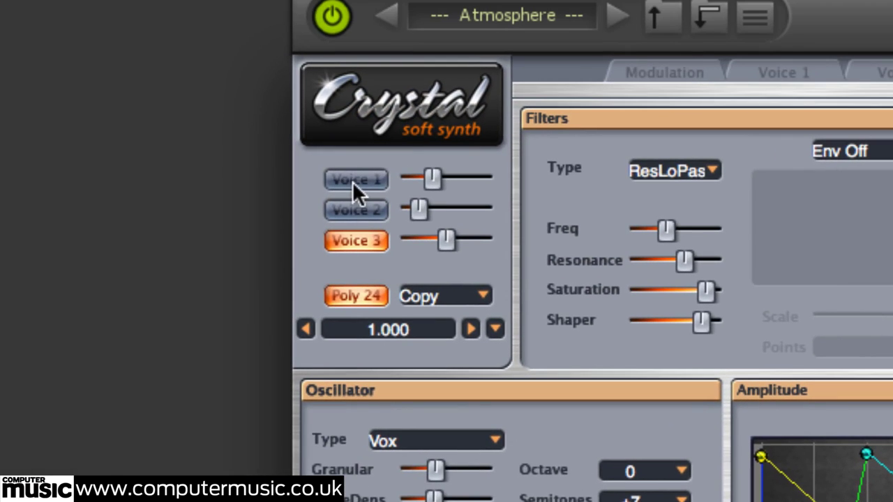
Re-enable Voices 1 and 2 at levels about 0.22 and 0.12, and raise Voice 3 to 0.56.
left_click(353, 181)
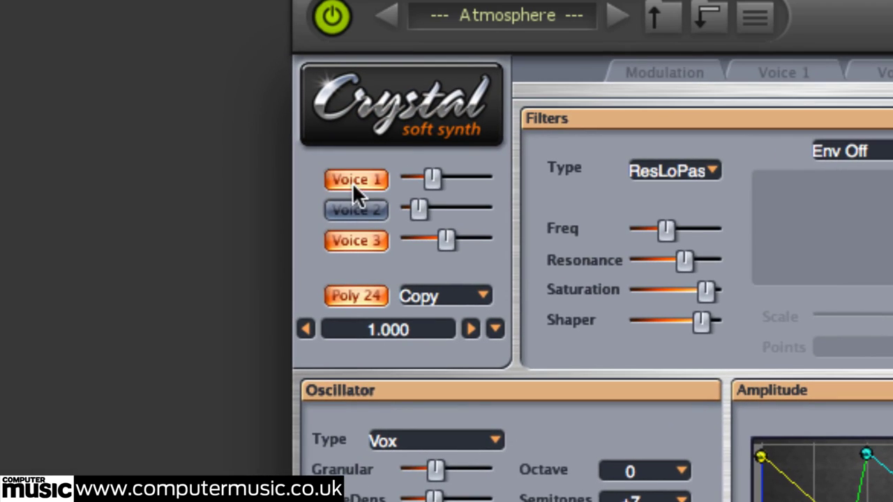
left_click(354, 210)
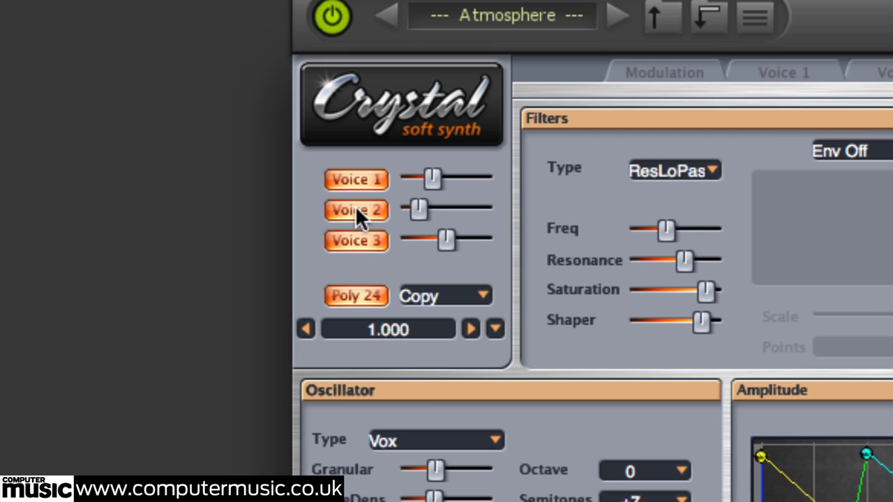
left_click_drag(437, 175, 423, 176)
left_click_drag(417, 208, 415, 207)
left_click_drag(445, 241, 451, 240)
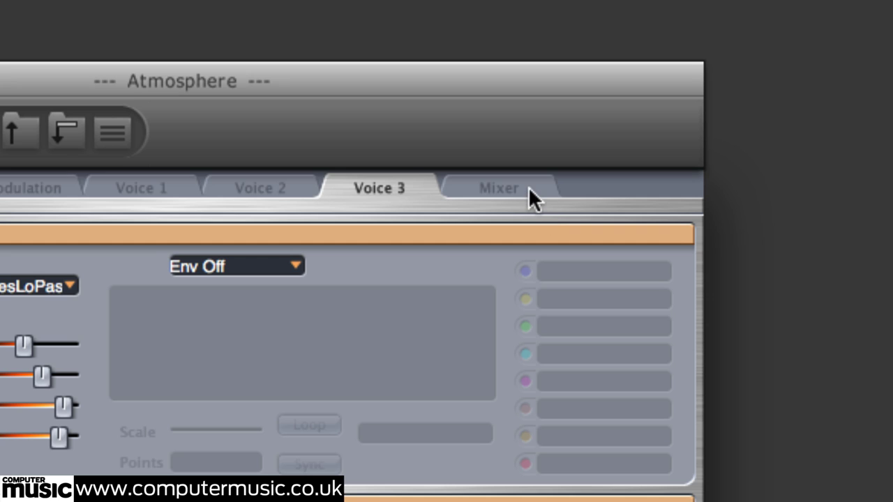
Show the Mixer page and open the Delays Presets list.
left_click(528, 187)
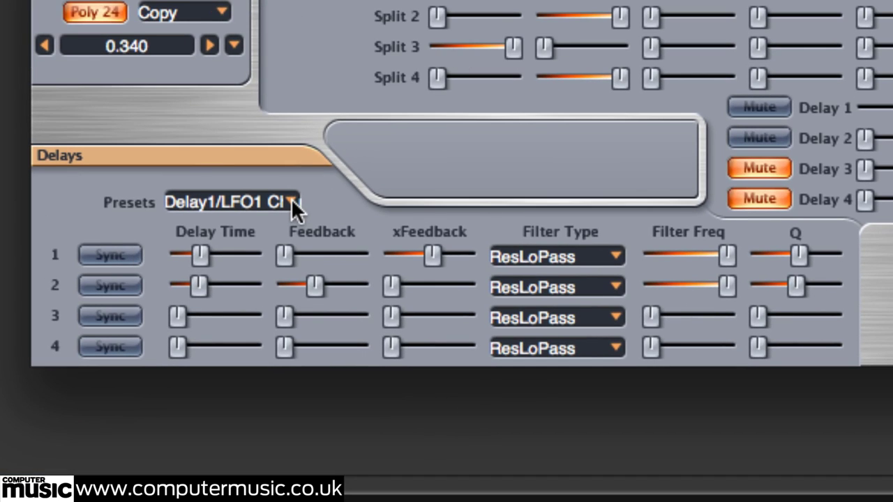
left_click(291, 198)
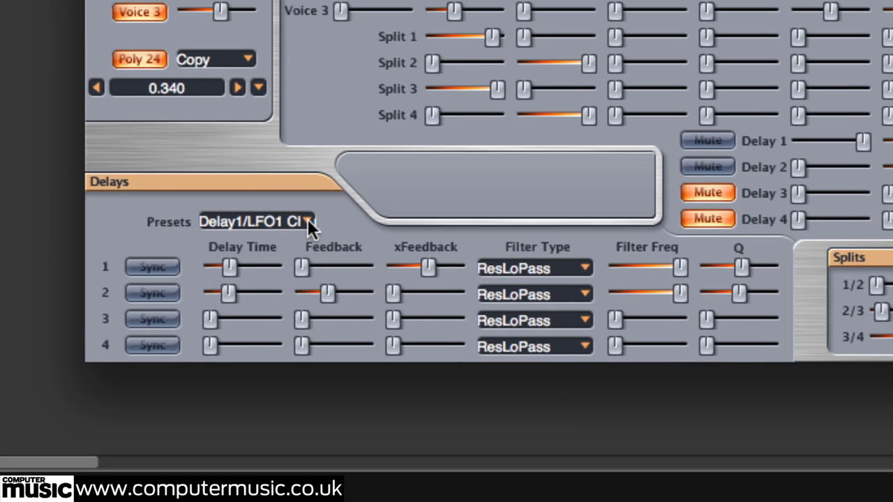